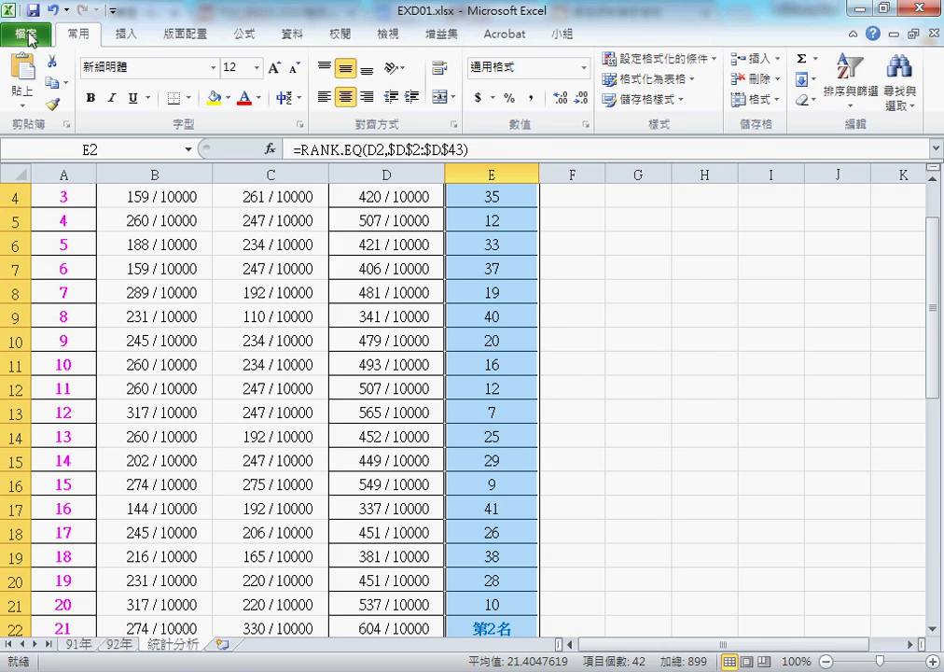
# Save the Excel workbook as a new copy named 106A.xlsx on the Desktop.
pyautogui.click(26, 34)
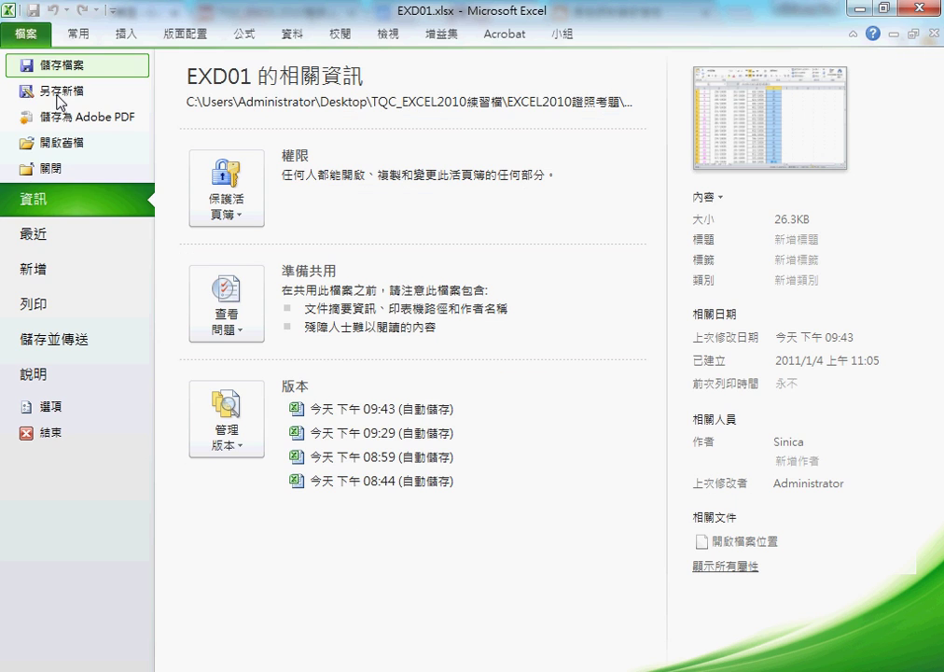
pyautogui.click(84, 92)
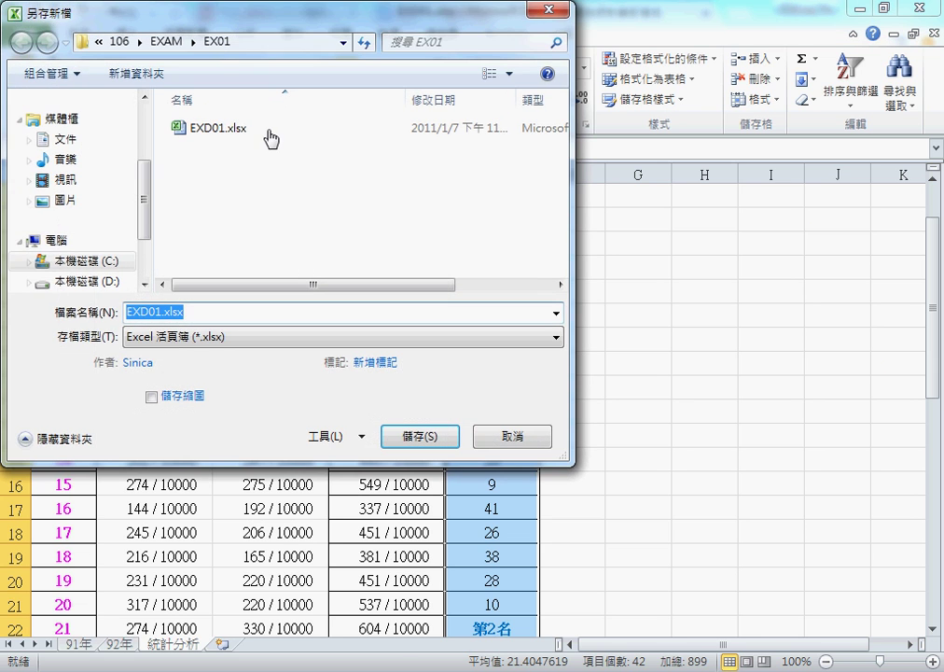
pyautogui.moveTo(147, 189); pyautogui.dragTo(147, 136)
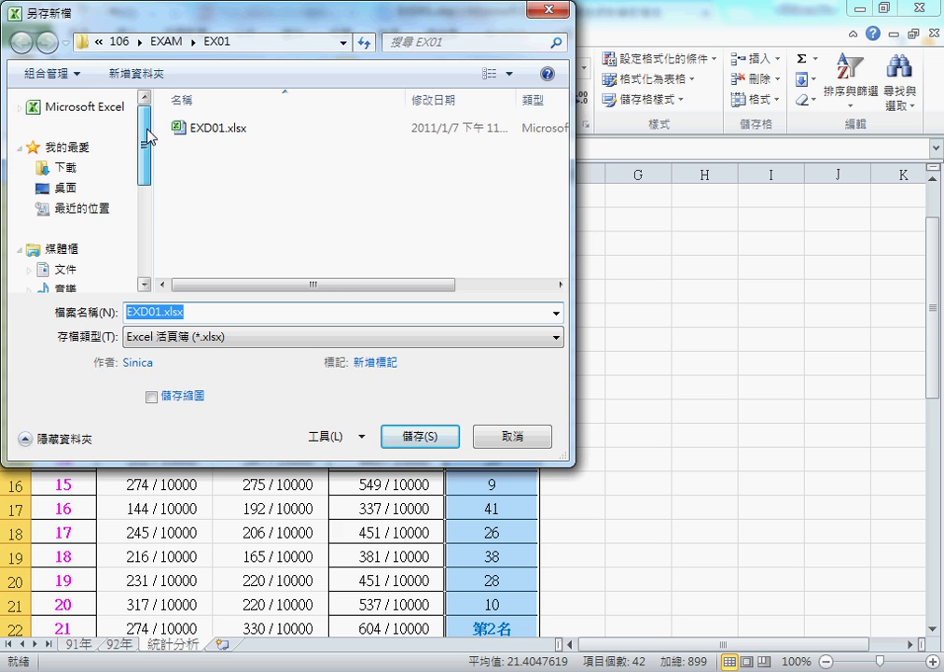
pyautogui.click(46, 188)
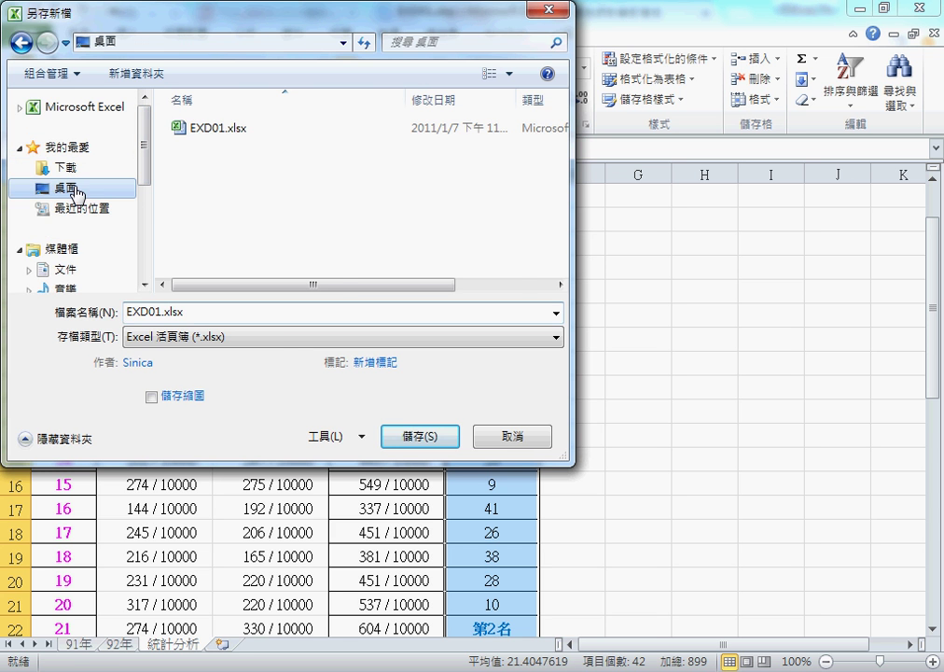
pyautogui.doubleClick(191, 311)
pyautogui.write('106')
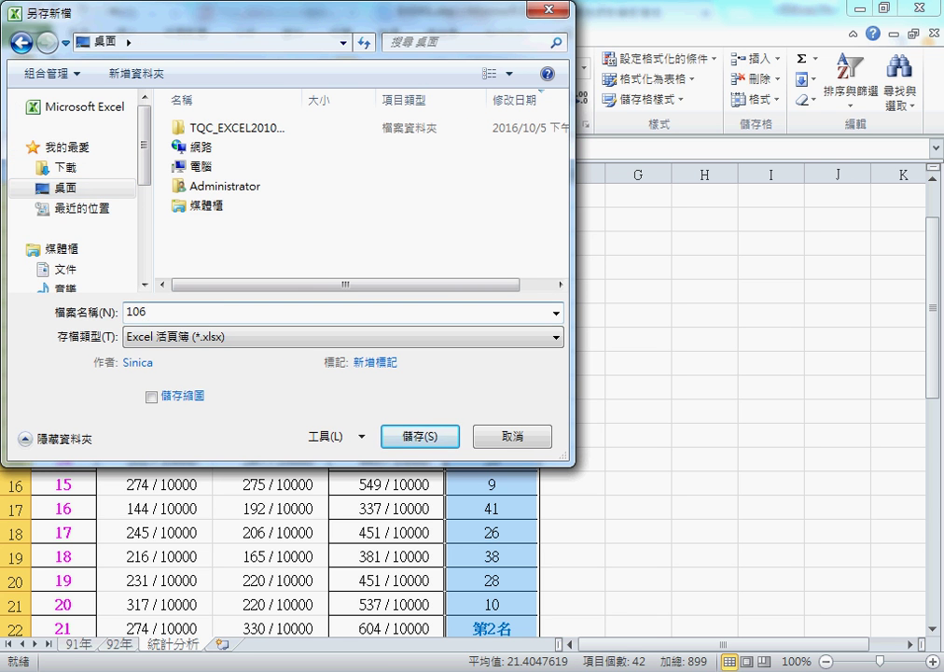
pyautogui.write('A')
pyautogui.click(417, 437)
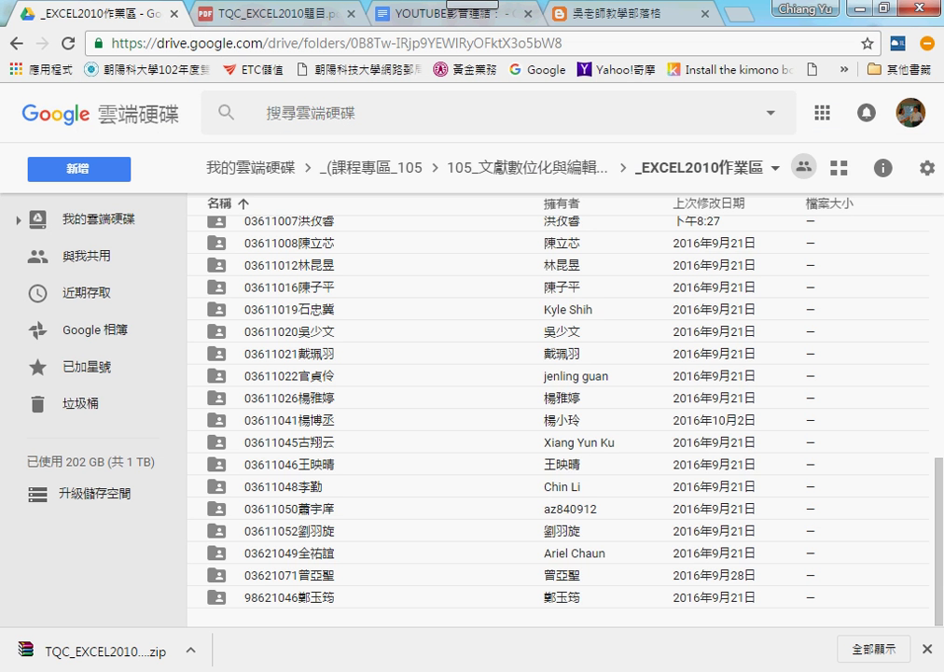
pyautogui.click(510, 169)
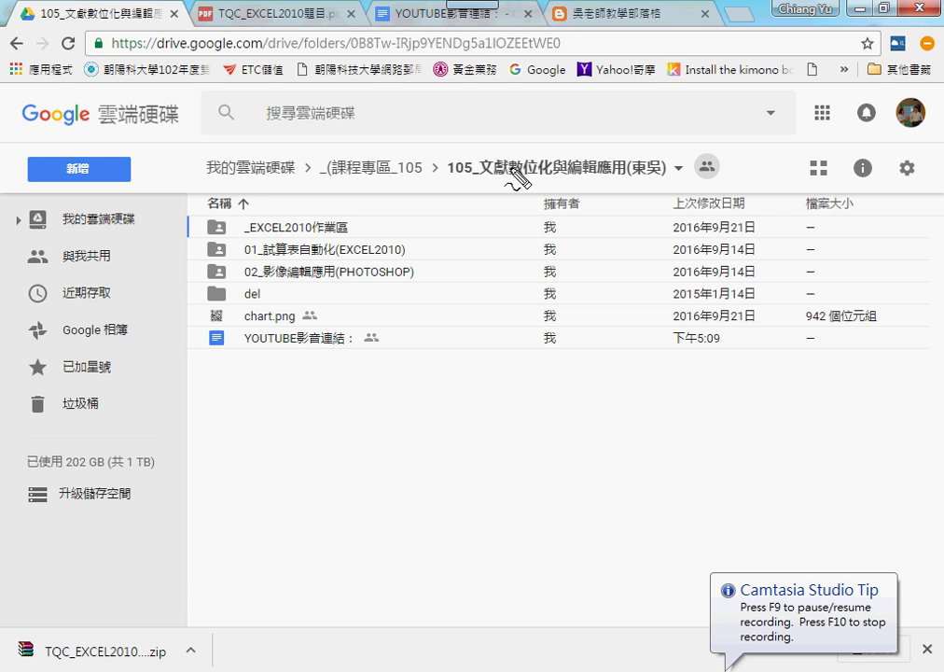
pyautogui.moveTo(336, 245); pyautogui.dragTo(340, 244)
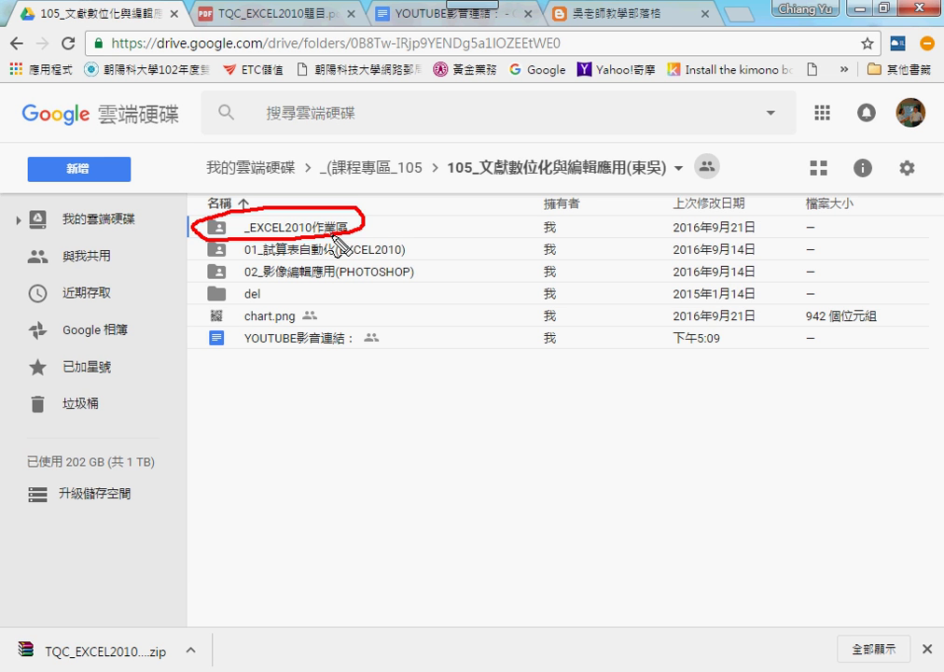
pyautogui.press('Escape')
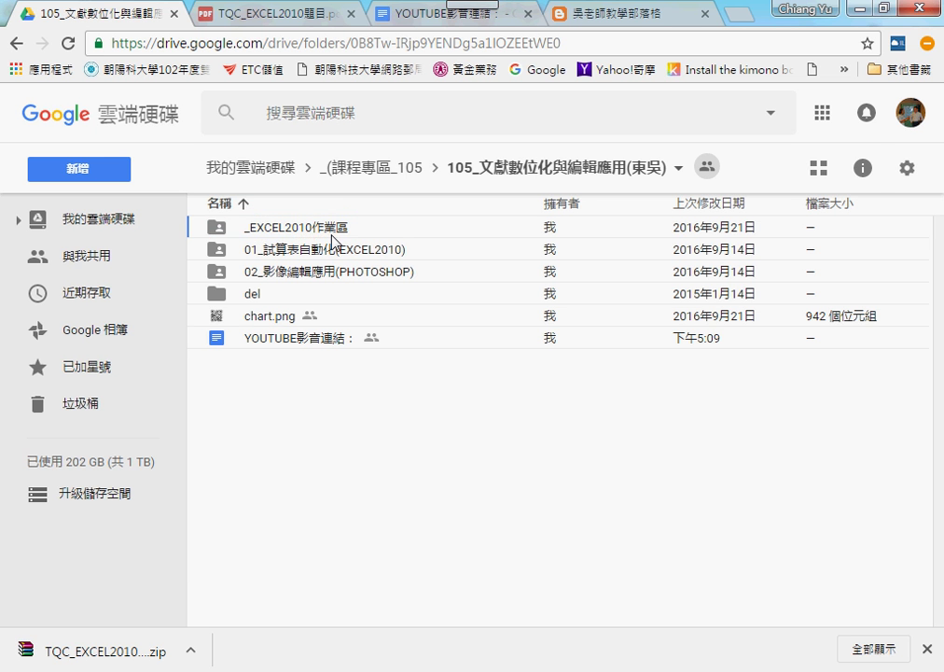
pyautogui.doubleClick(333, 232)
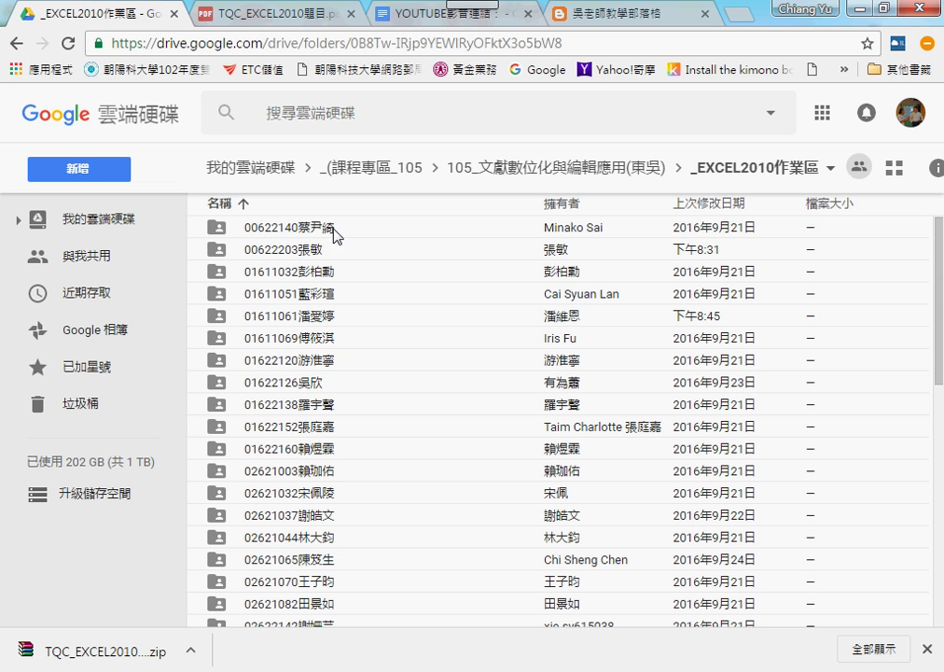
pyautogui.click(313, 233)
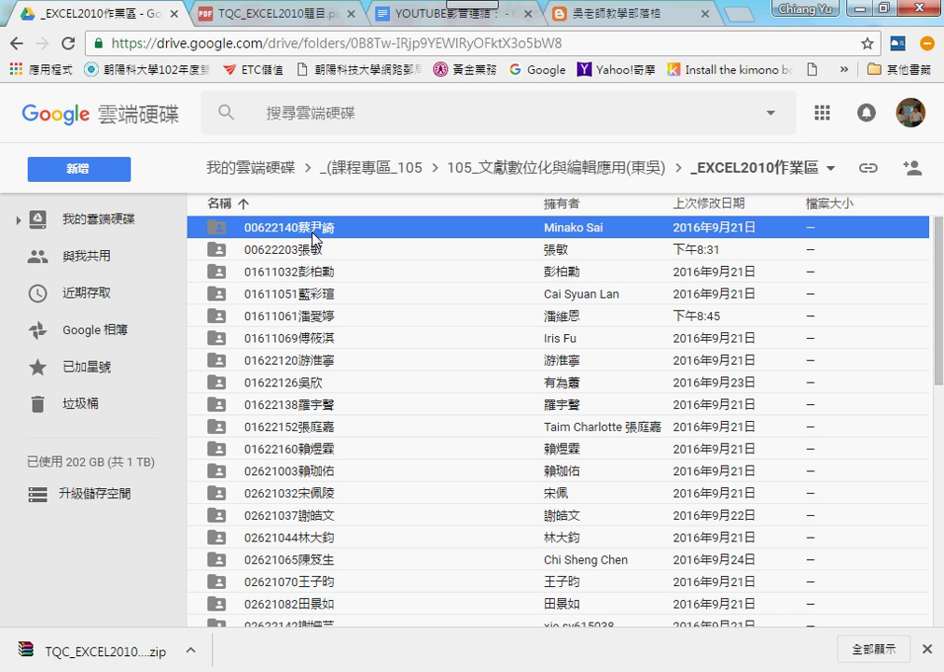
pyautogui.scroll(-7, 500, 337)
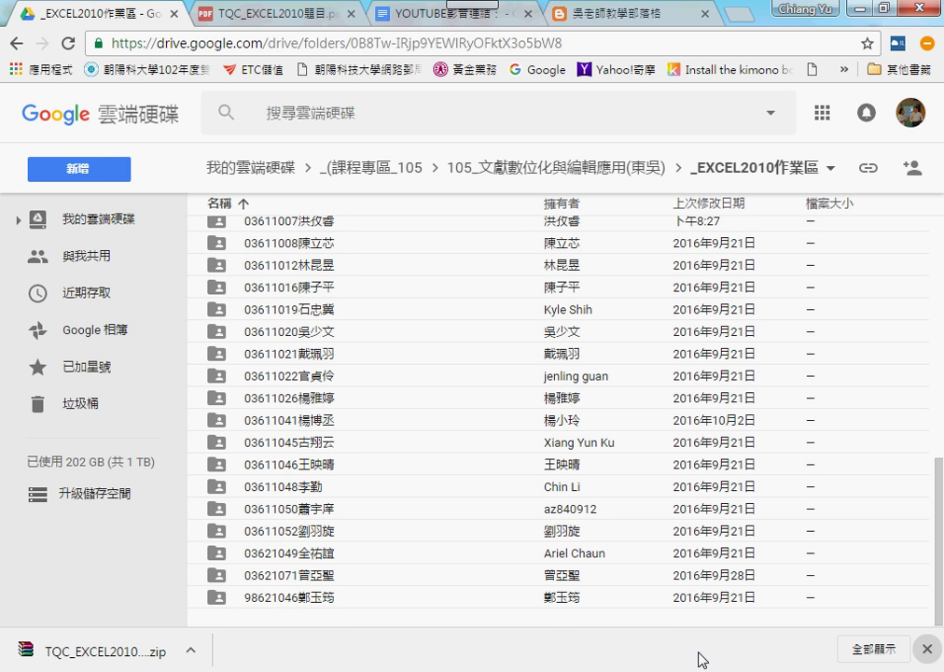
# Create a new folder named 10000001XXX in _EXCEL2010作業區 and open it.
pyautogui.rightClick(298, 665)
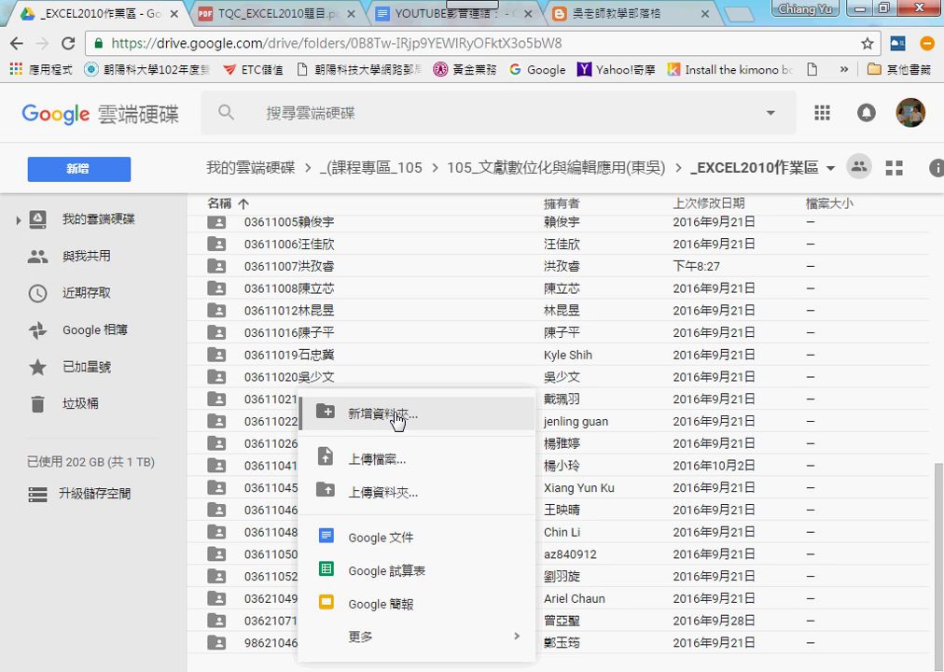
pyautogui.click(399, 419)
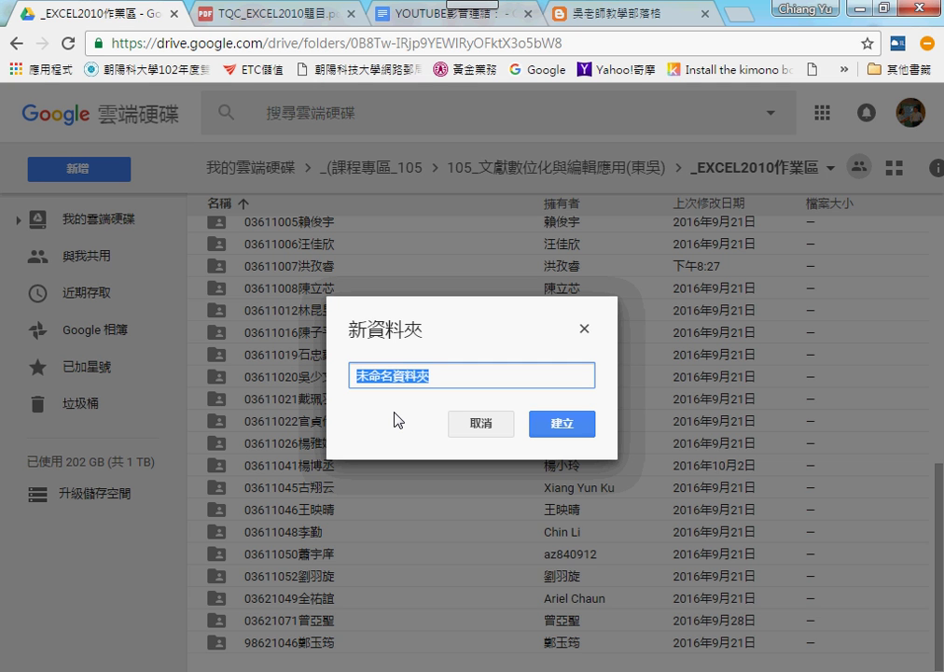
pyautogui.write('10')
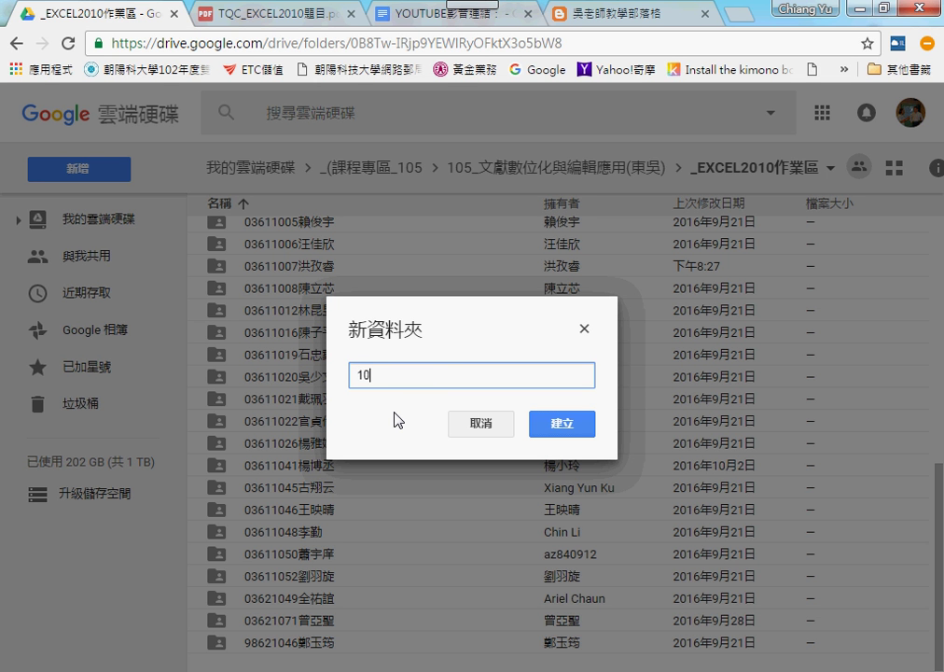
pyautogui.write('00000')
pyautogui.write('1XX')
pyautogui.write('X')
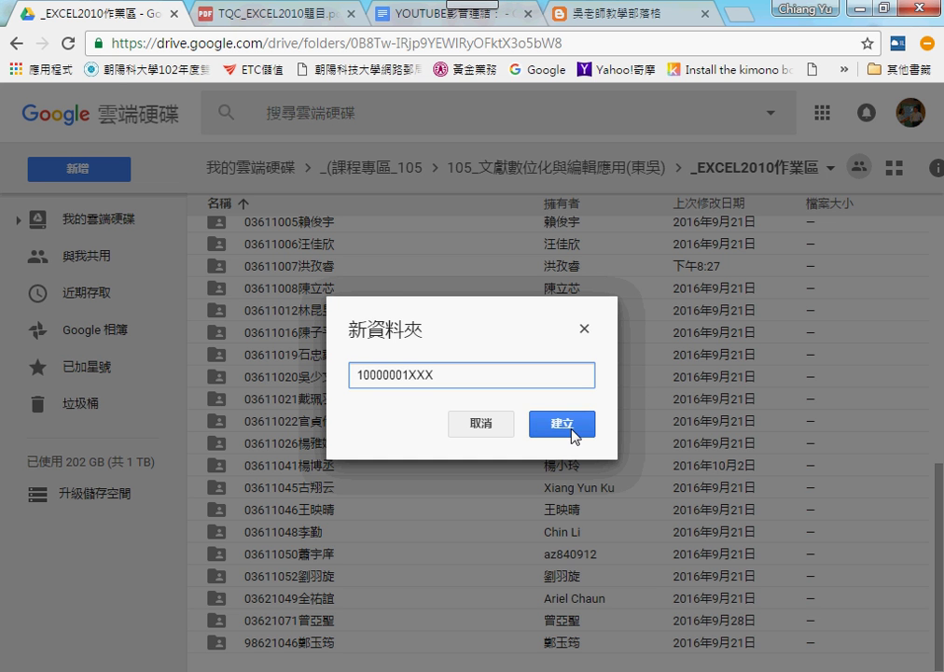
pyautogui.click(573, 433)
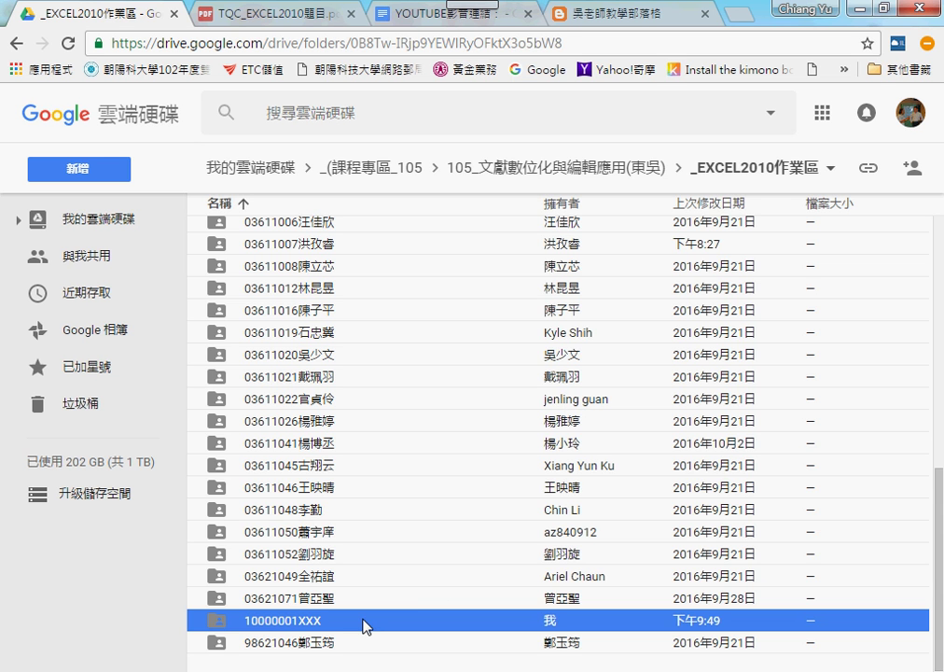
pyautogui.doubleClick(364, 624)
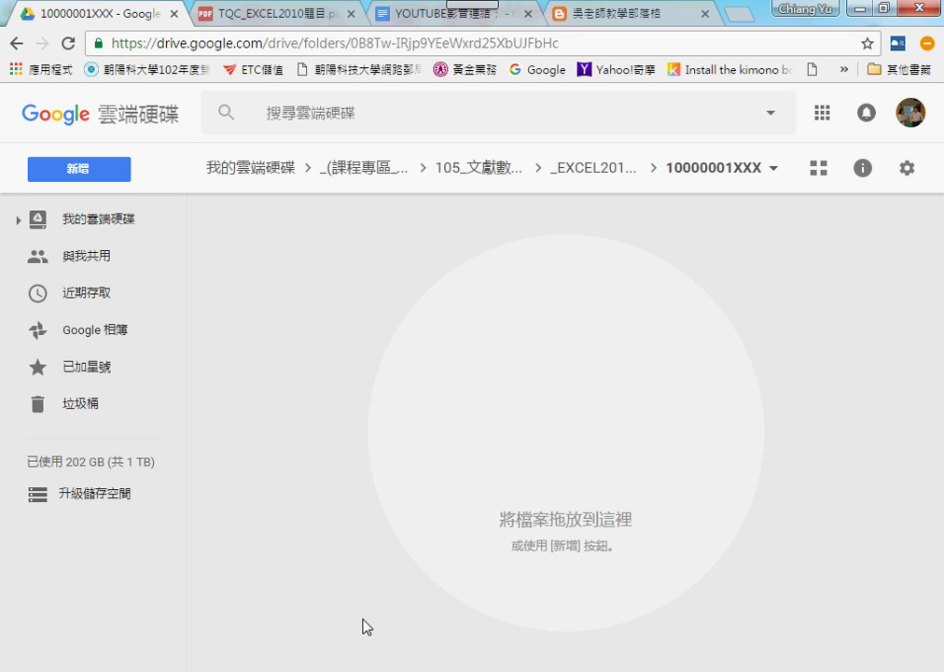
# Start a file upload into the 10000001XXX folder, then cancel it.
pyautogui.rightClick(461, 291)
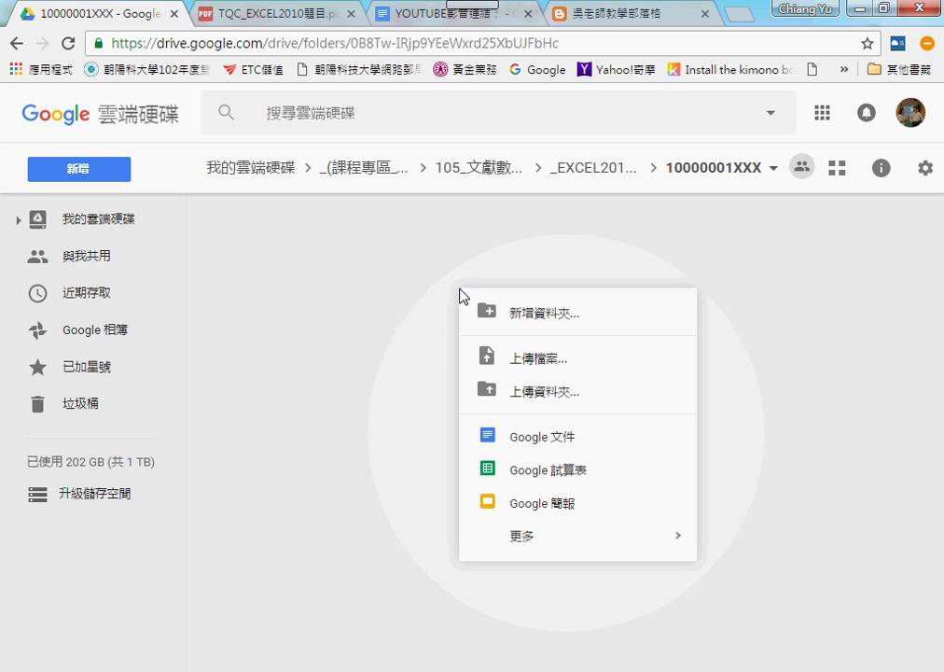
pyautogui.click(513, 359)
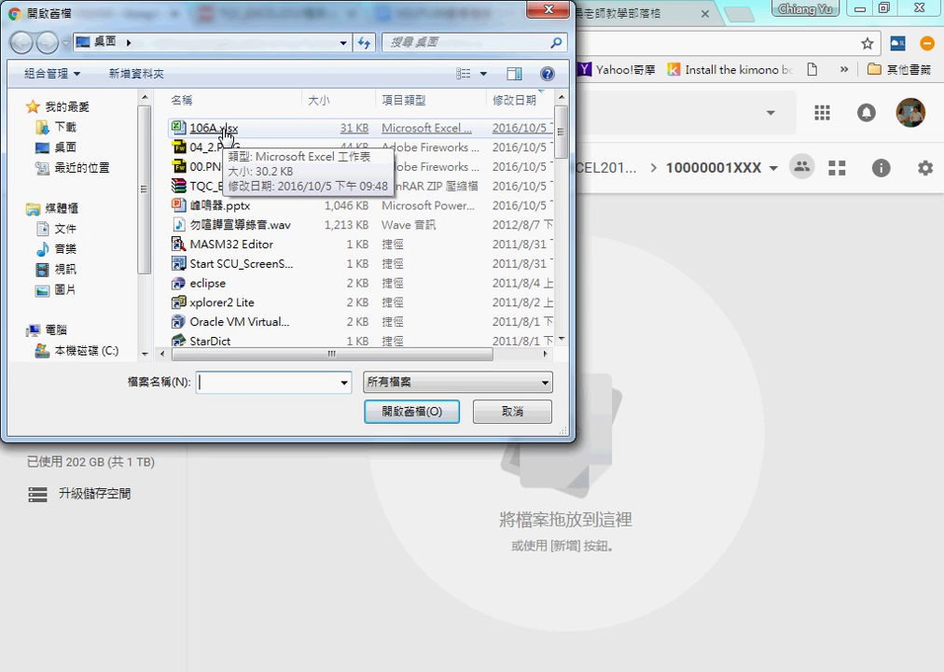
pyautogui.click(513, 412)
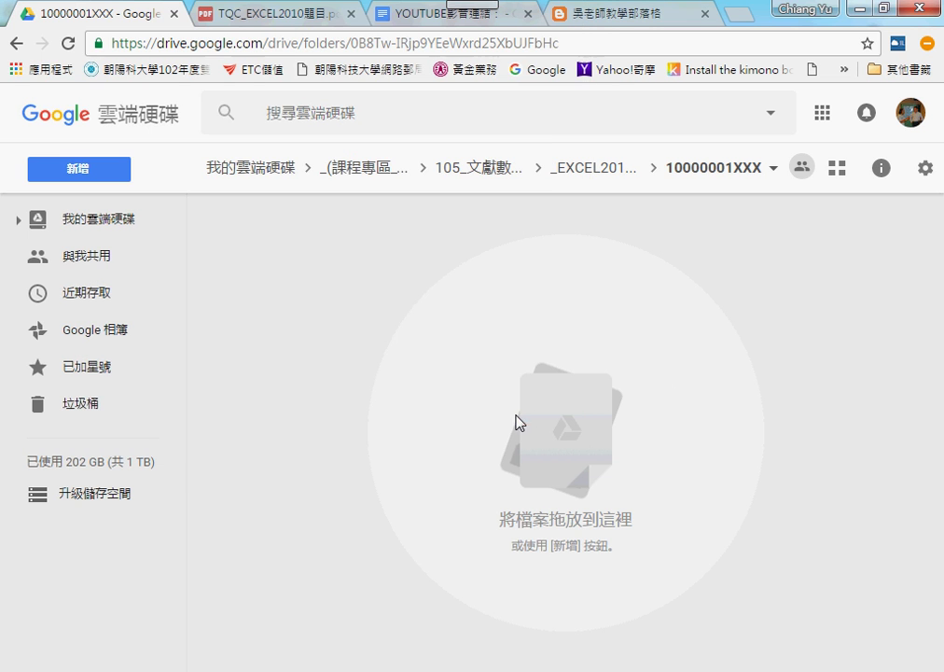
# Turn off conversion of uploaded files to Google editor formats in Drive settings.
pyautogui.click(931, 171)
pyautogui.click(885, 207)
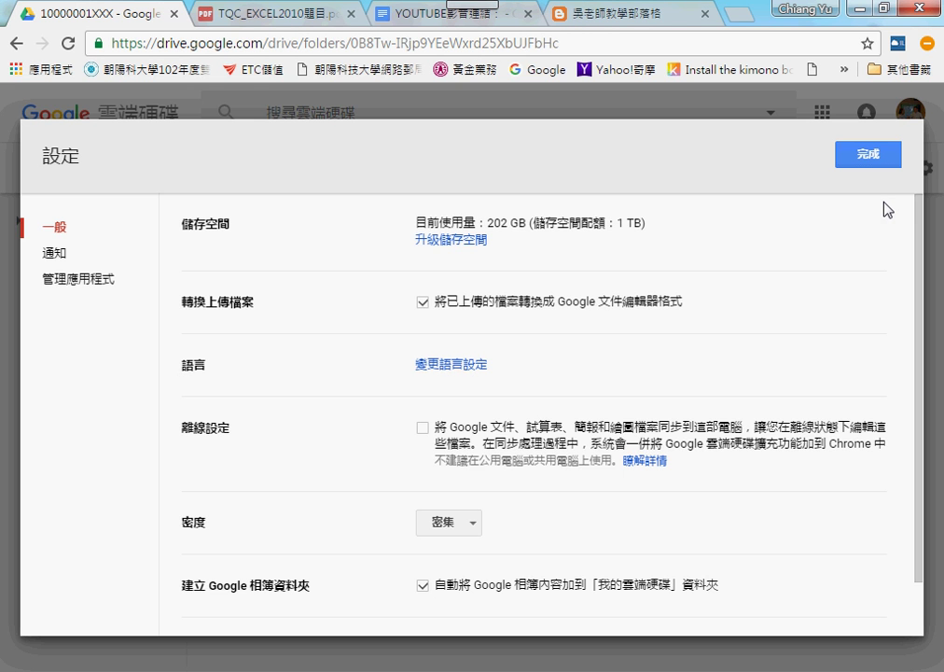
pyautogui.click(422, 302)
pyautogui.click(866, 155)
# Upload 106A.xlsx from the desktop into 10000001XXX and dismiss the upload notice.
pyautogui.rightClick(494, 339)
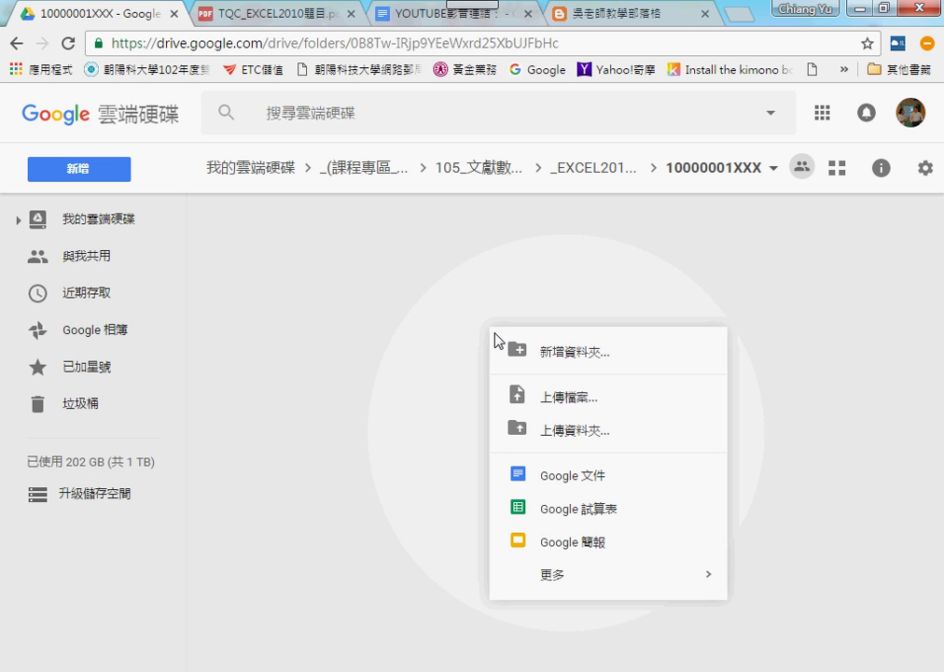
pyautogui.click(548, 395)
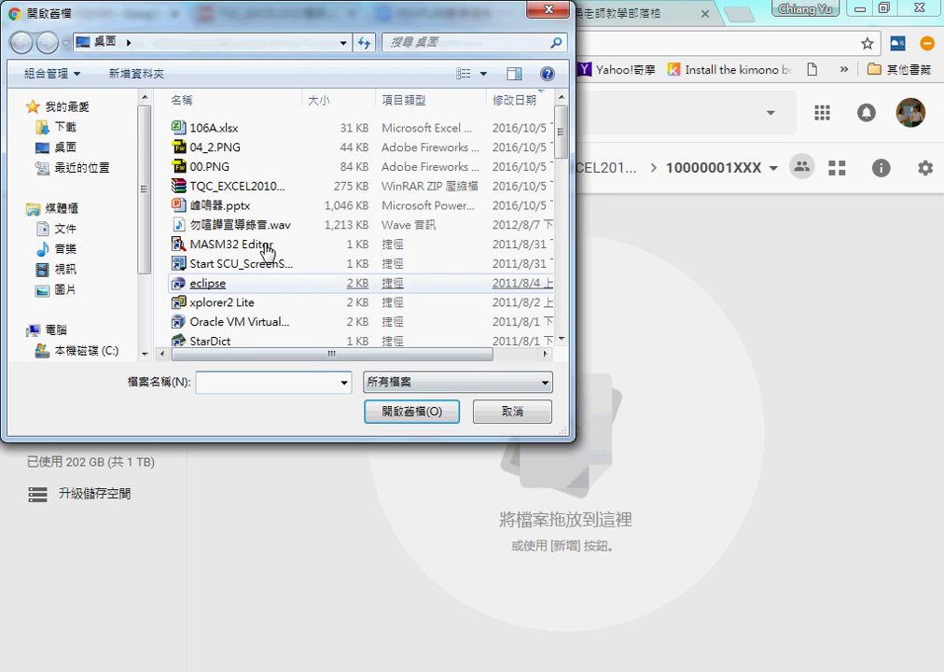
pyautogui.doubleClick(224, 127)
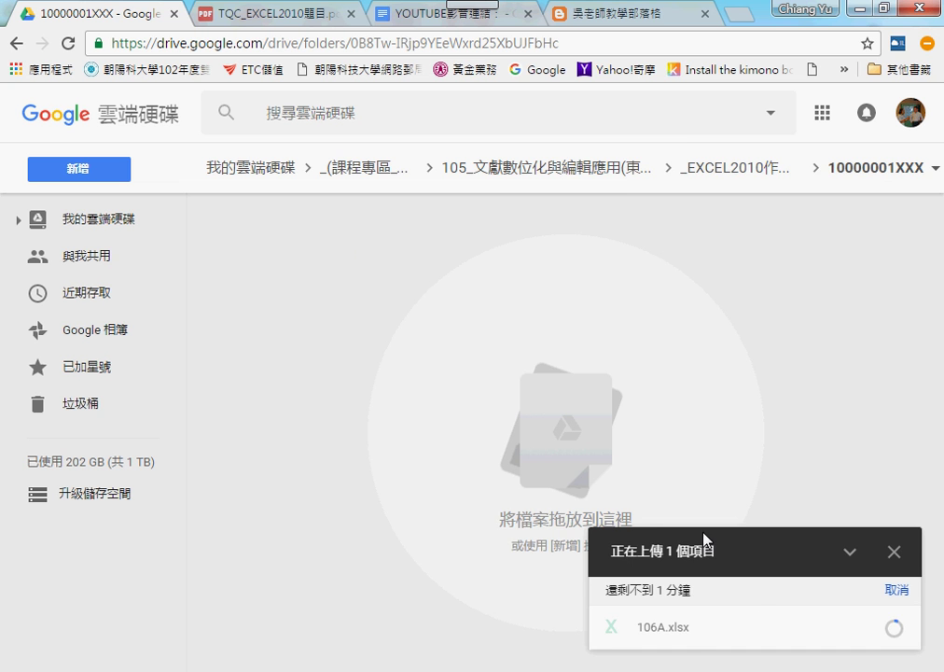
pyautogui.moveTo(695, 628)
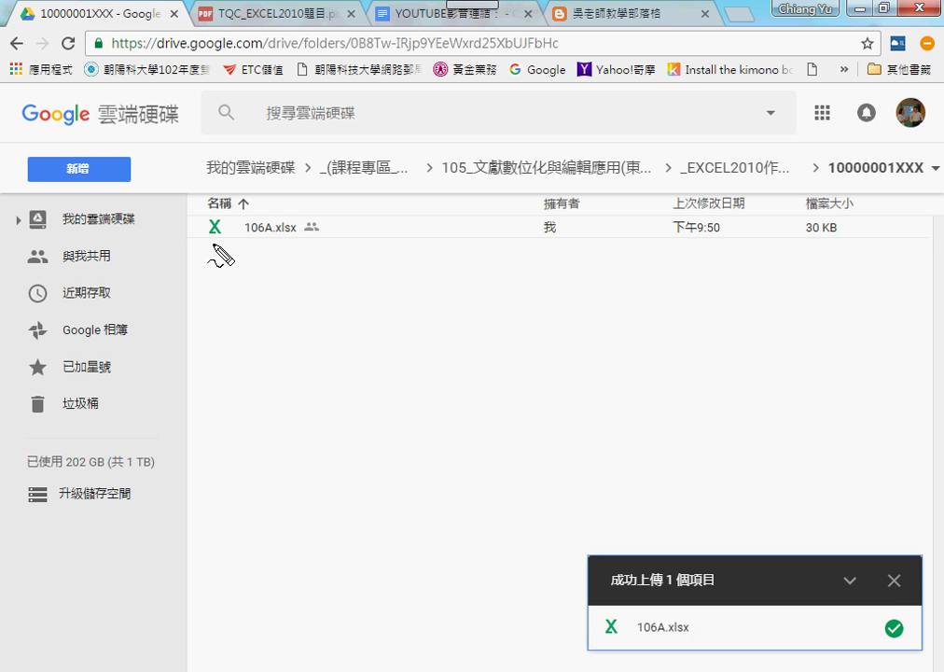
pyautogui.moveTo(211, 246)
pyautogui.mouseDown()
pyautogui.moveTo(199, 219)
pyautogui.moveTo(215, 241)
pyautogui.mouseUp()
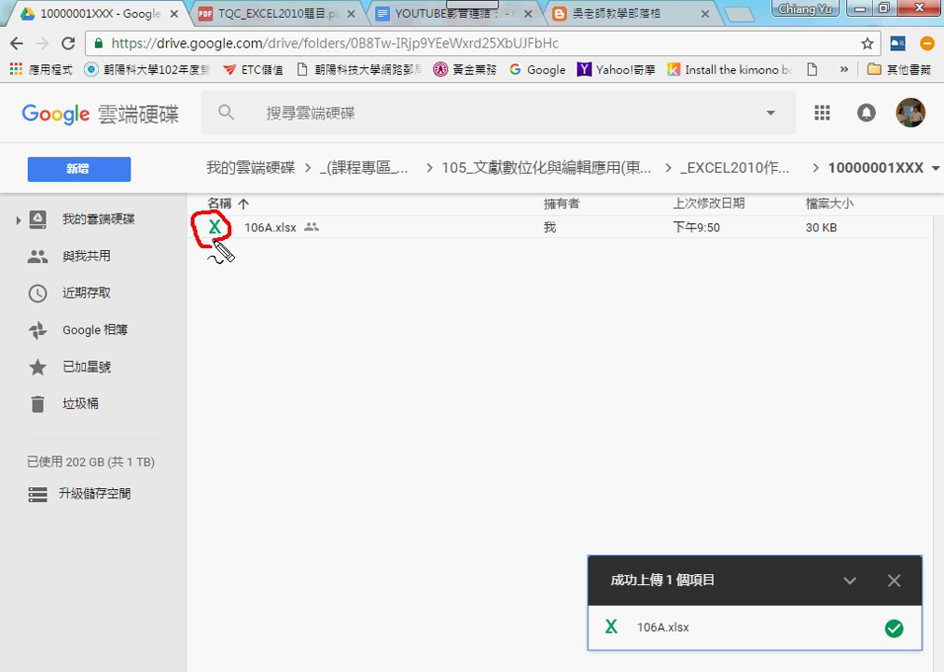
pyautogui.press('Escape')
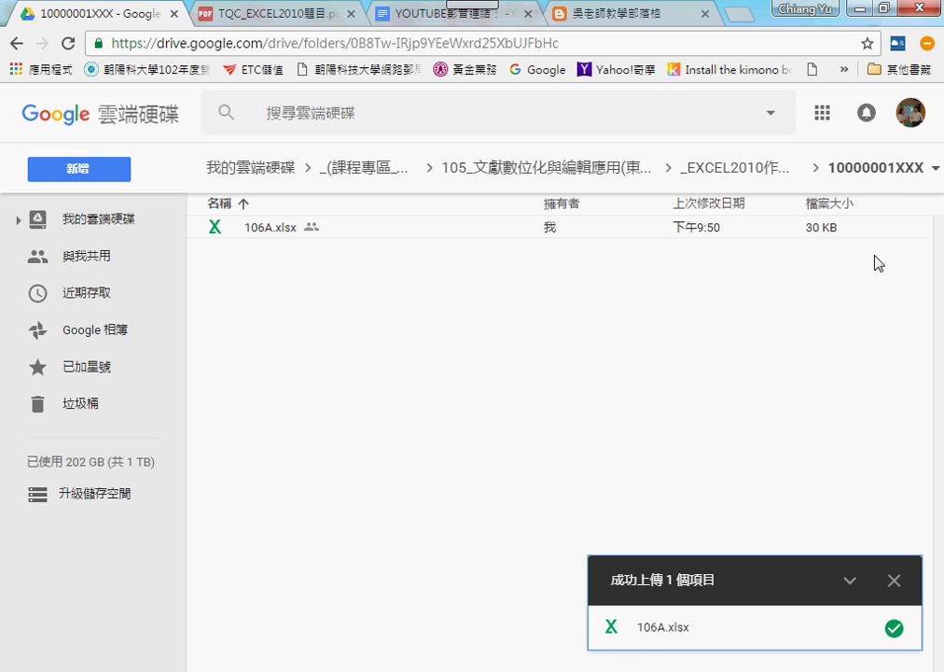
pyautogui.click(894, 579)
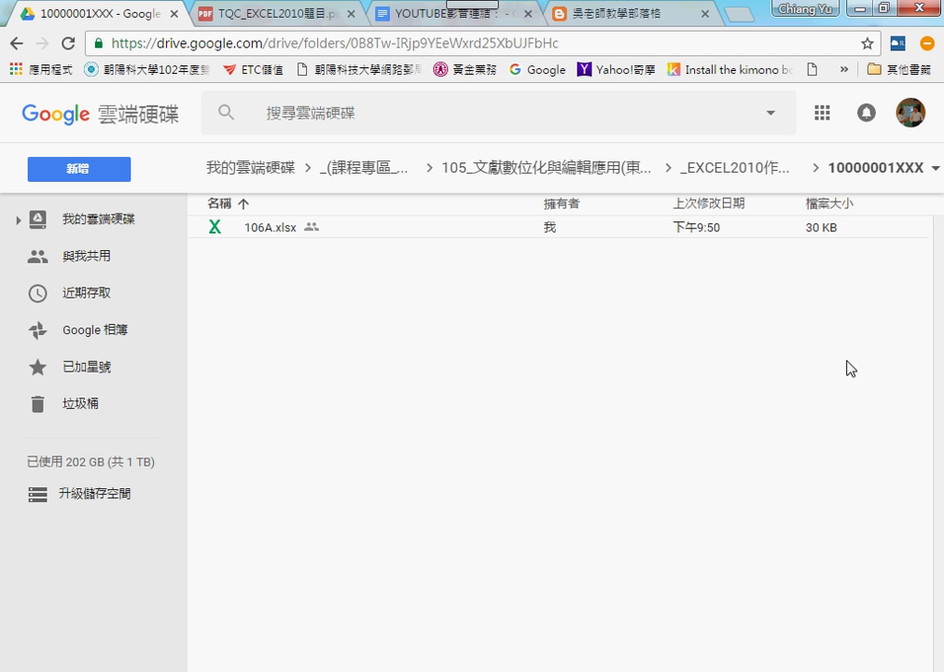
# Go up to the 105 course folder and turn upload conversion back on in Drive settings.
pyautogui.click(578, 169)
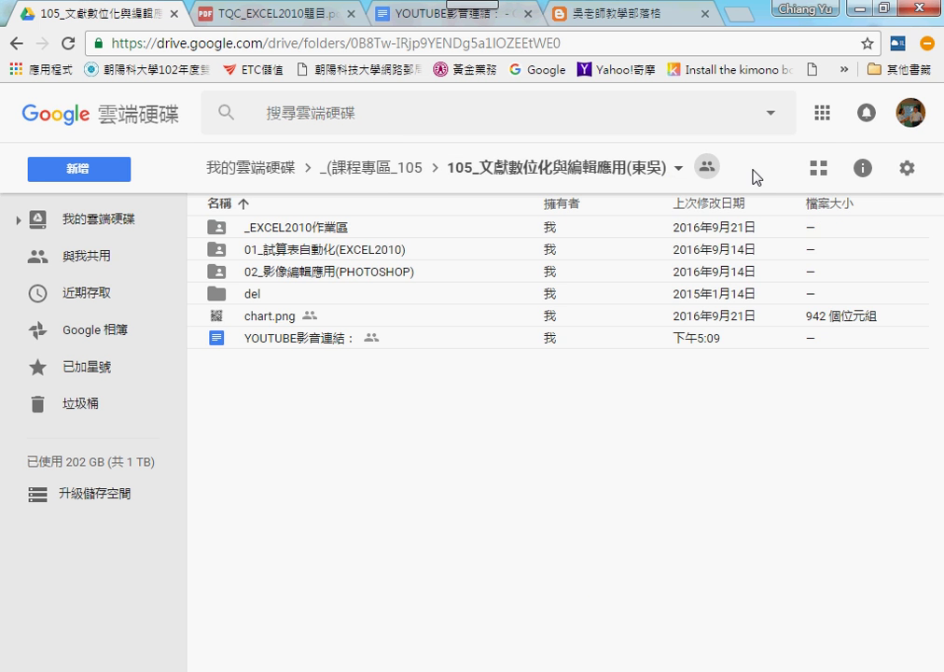
pyautogui.click(906, 166)
pyautogui.click(802, 207)
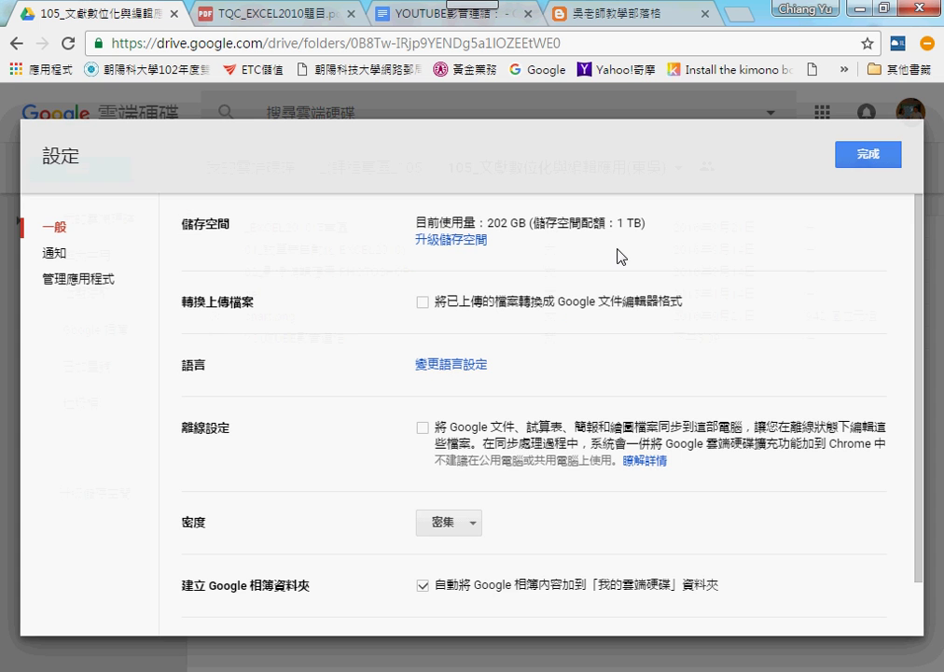
pyautogui.click(423, 301)
pyautogui.click(829, 166)
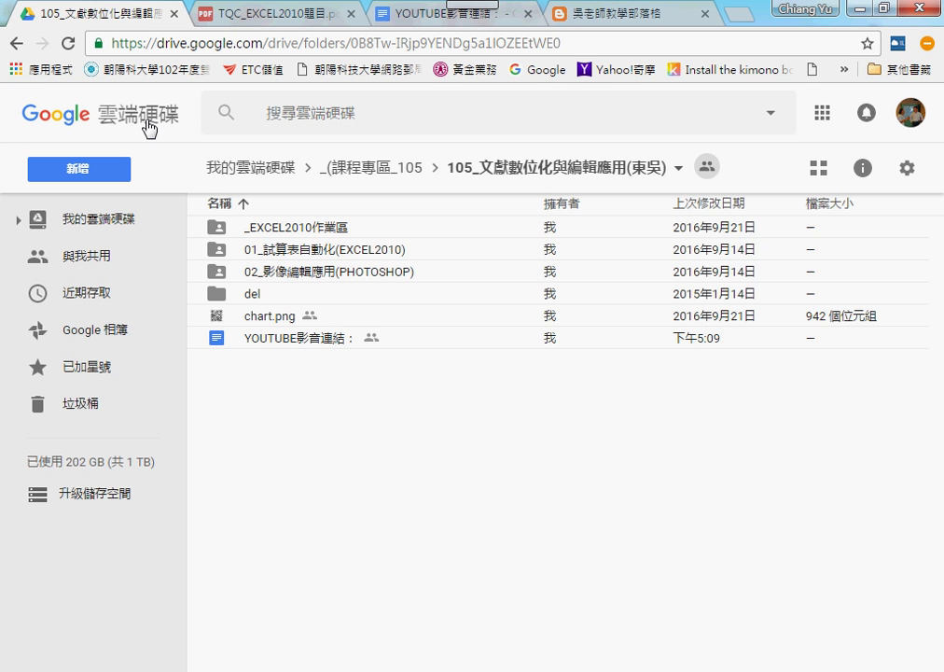
# Upload 106A.xlsx again into 10000001XXX as converted copy 106A (1).xlsx, then select the original.
pyautogui.doubleClick(284, 227)
pyautogui.doubleClick(285, 227)
pyautogui.rightClick(399, 347)
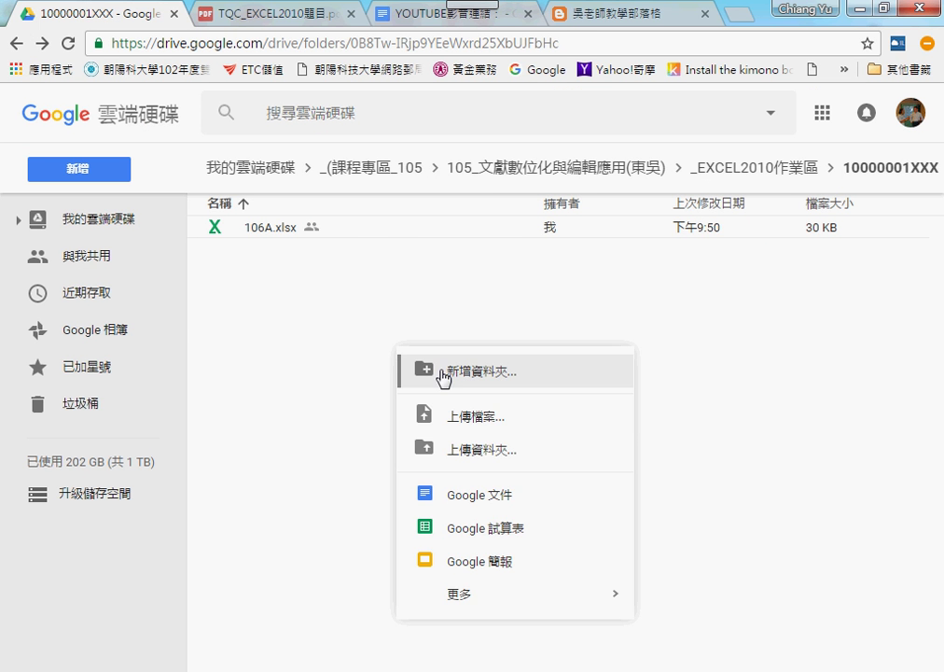
pyautogui.click(478, 417)
pyautogui.doubleClick(218, 130)
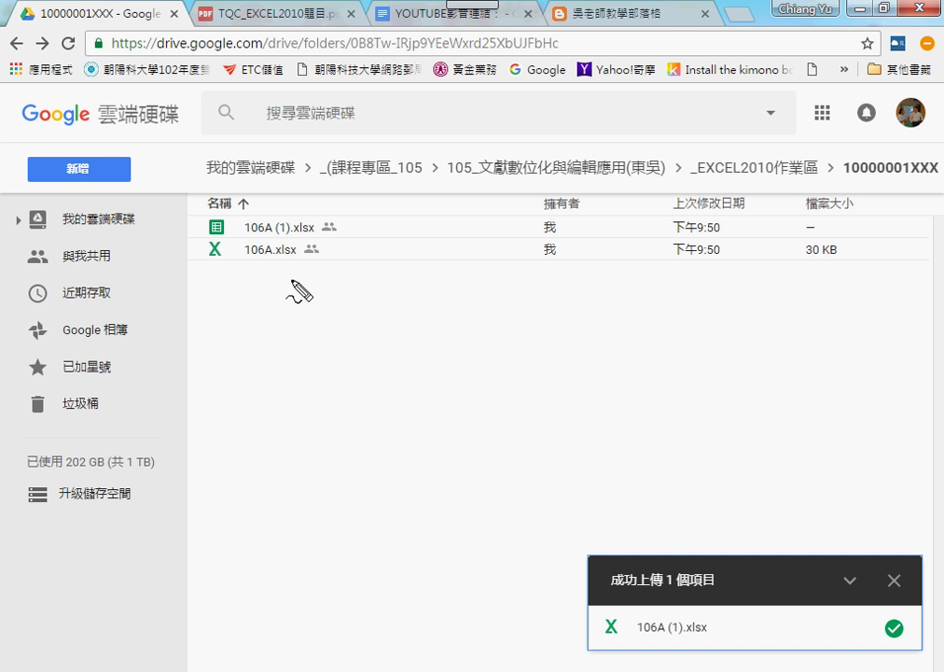
pyautogui.moveTo(233, 222); pyautogui.dragTo(224, 266)
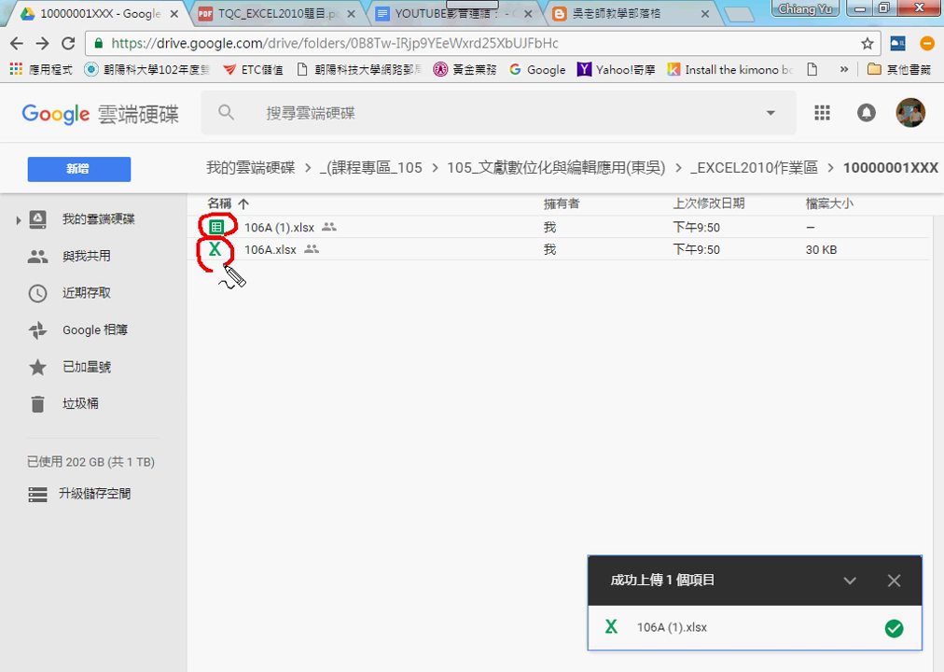
pyautogui.press('Escape')
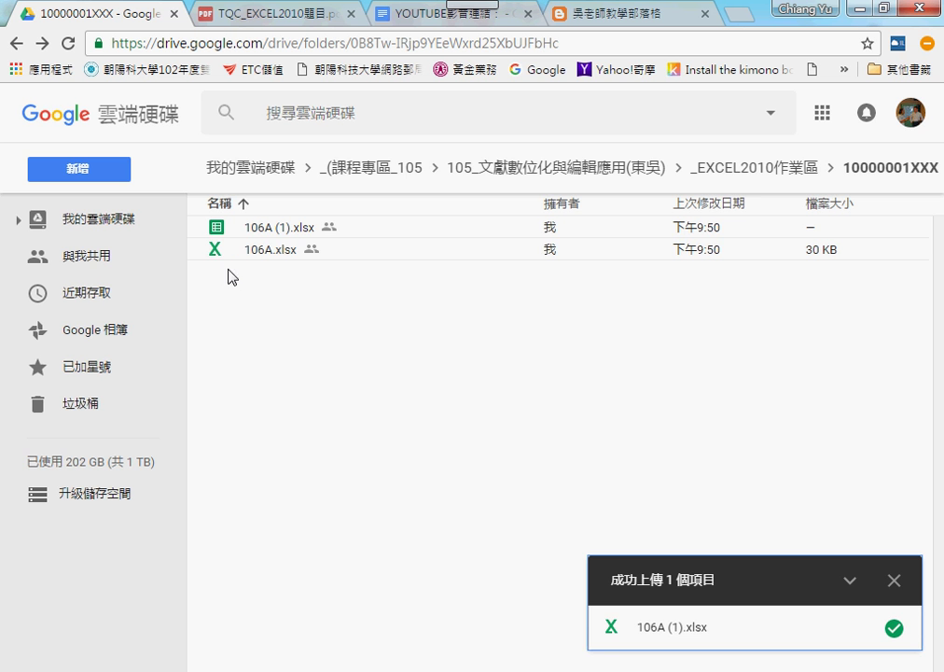
pyautogui.click(269, 254)
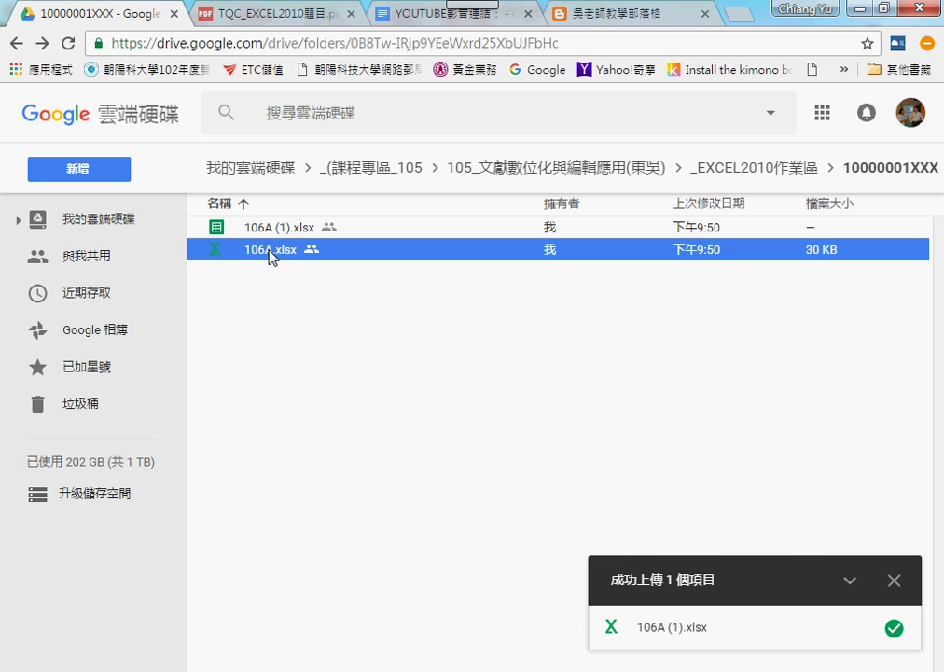
# Preview and close 106A.xlsx, then open 106A (1).xlsx as a Google Sheets spreadsheet.
pyautogui.doubleClick(269, 253)
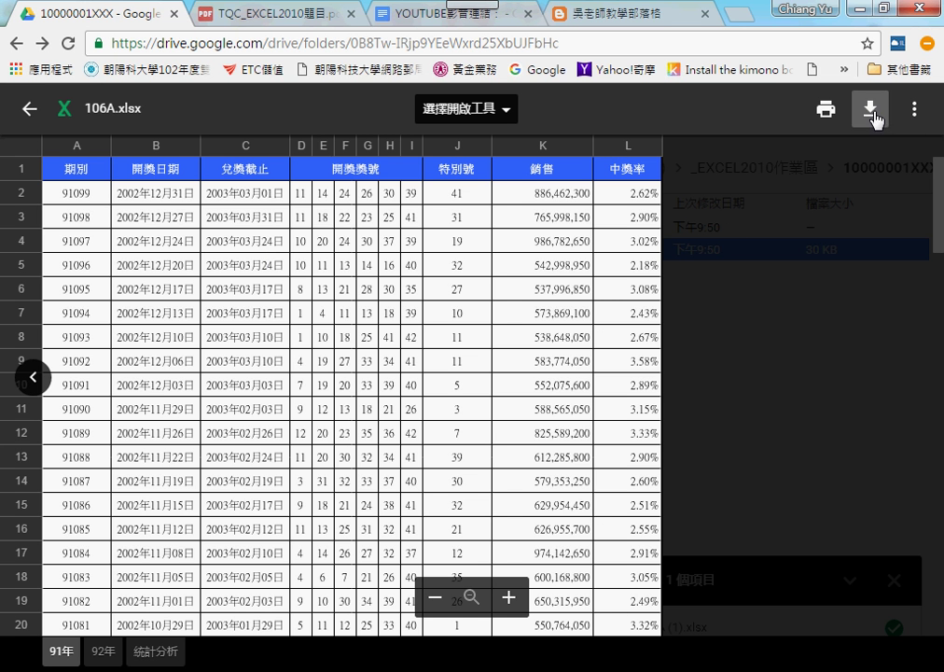
pyautogui.click(29, 112)
pyautogui.doubleClick(285, 230)
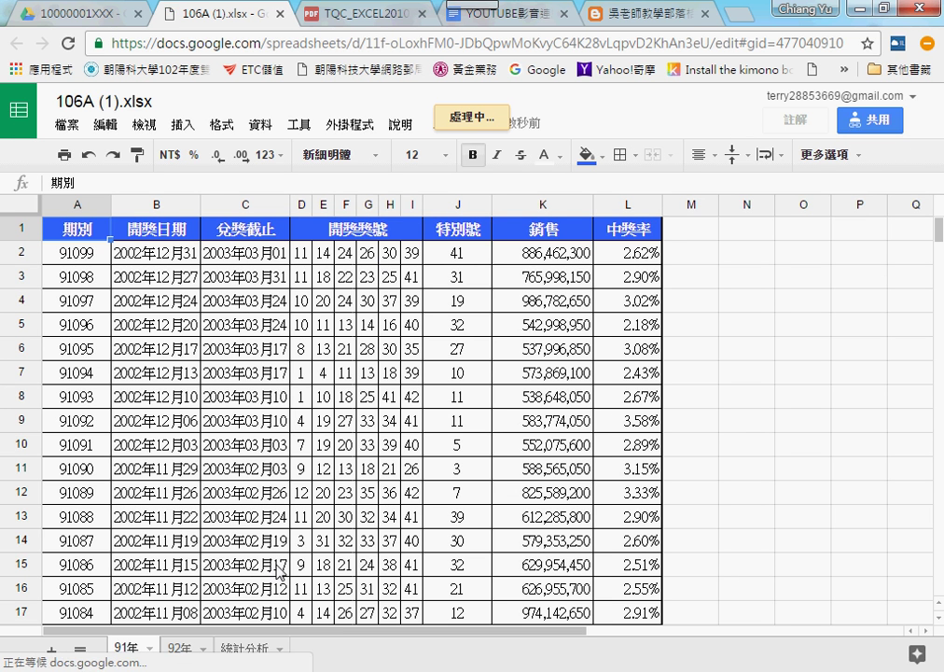
# Check the COUNTIF probability formula in cell B2 of the 統計分析 sheet, then close the spreadsheet.
pyautogui.click(239, 656)
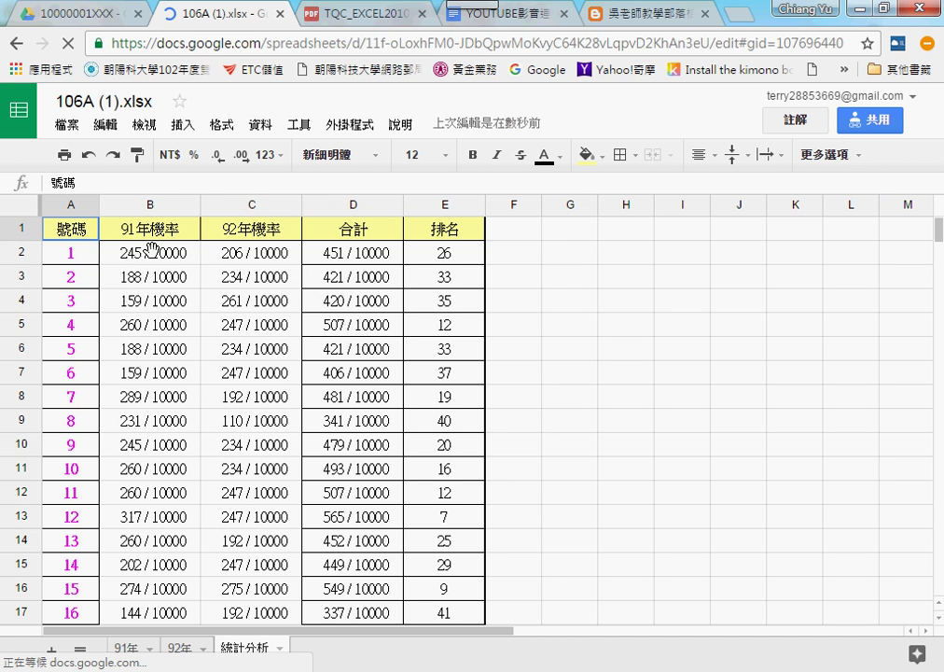
pyautogui.click(140, 252)
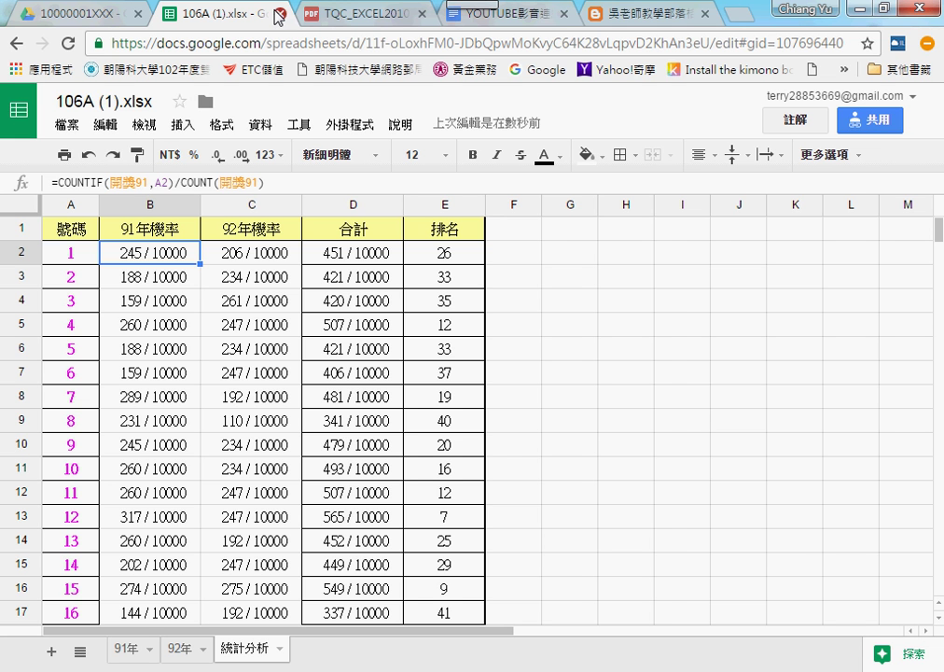
pyautogui.middleClick(222, 14)
# Go back out of the 10000001XXX folder with the browser Back button.
pyautogui.click(16, 43)
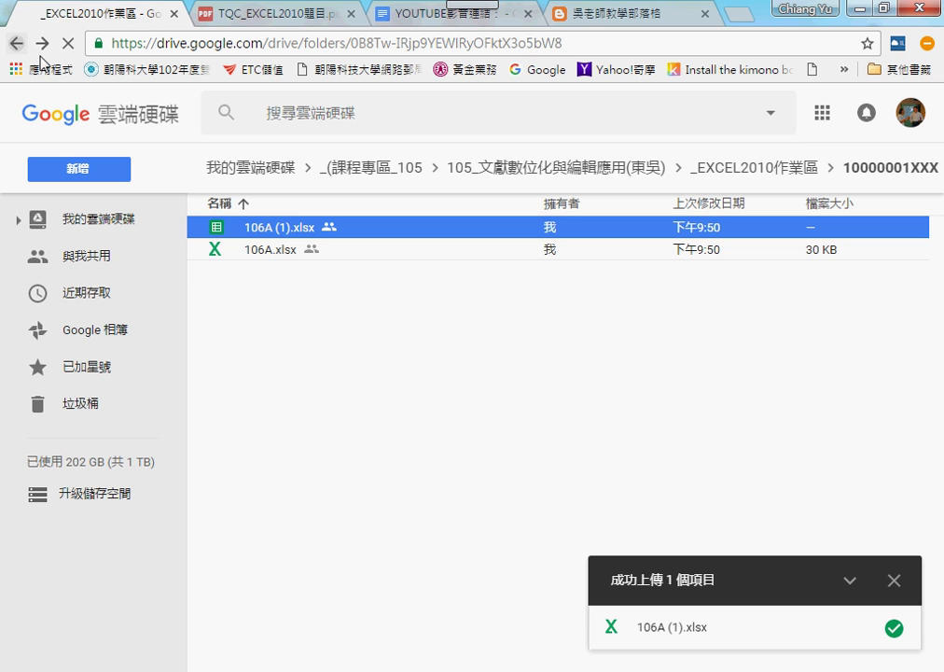